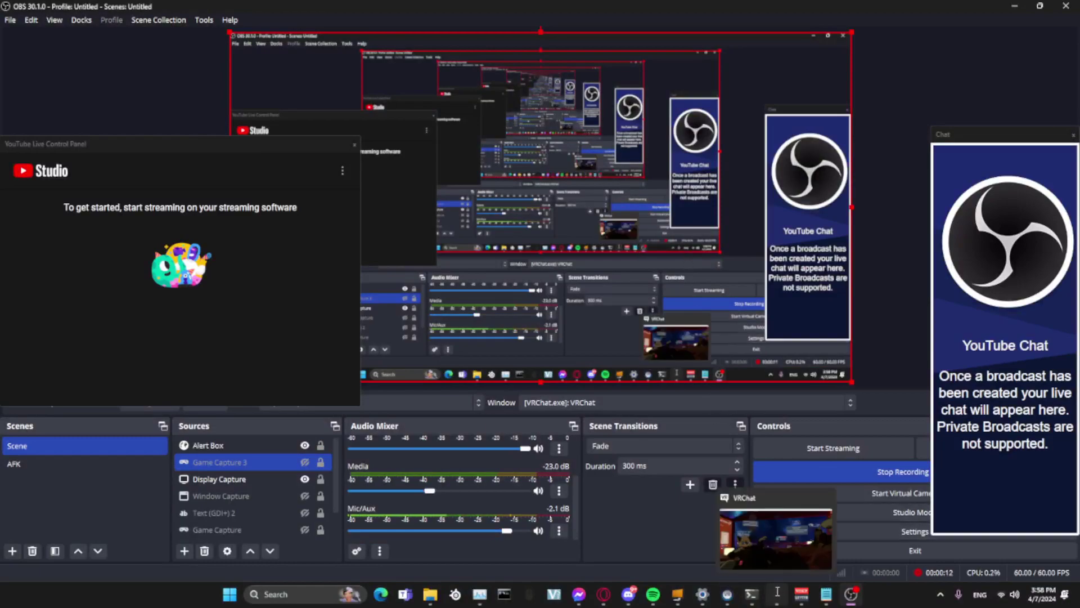
- Bring VRChat forward and search Windows for 'run' until Run (System) is the best match
click(776, 593)
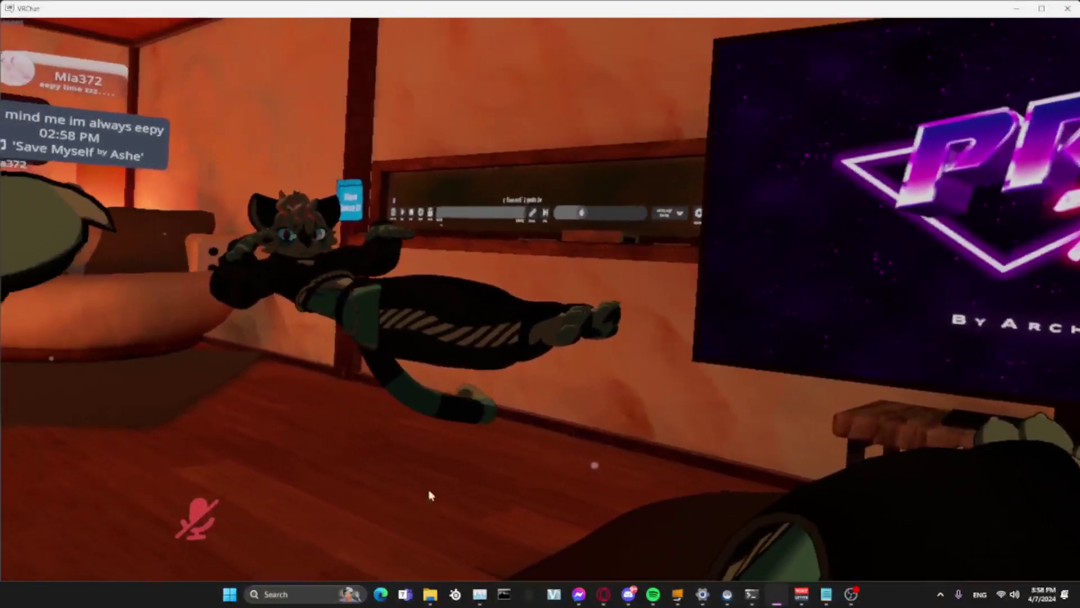
click(275, 593)
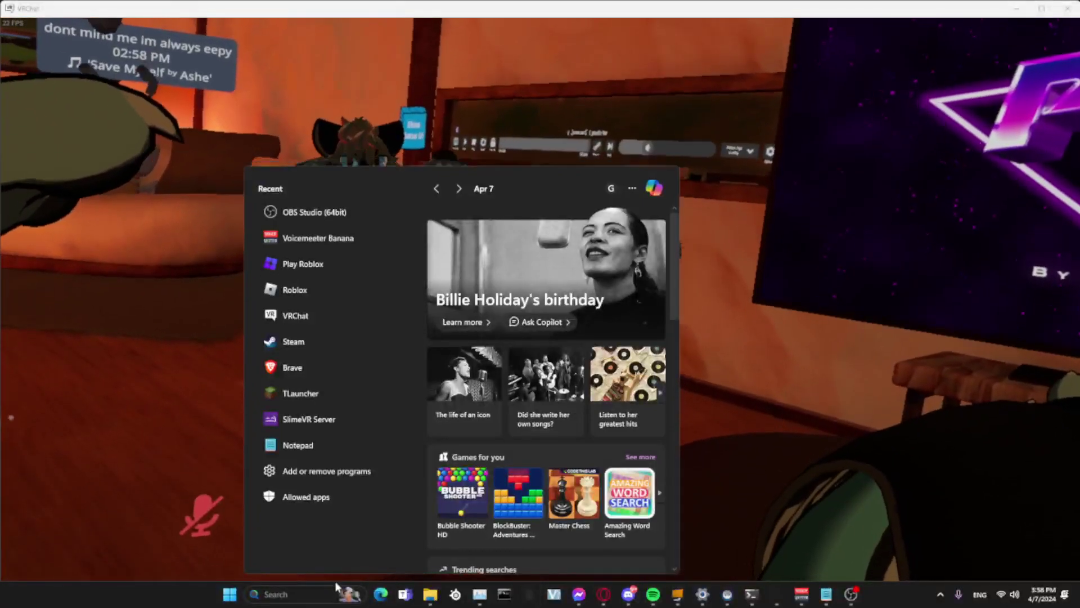
text(ri)
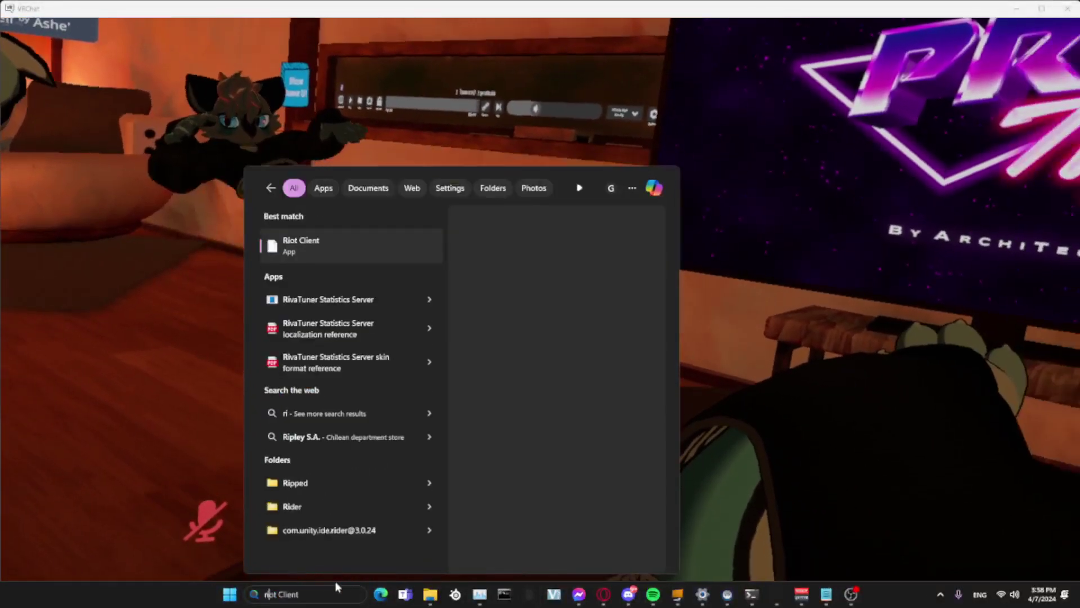
key(BackSpace)
text(un)
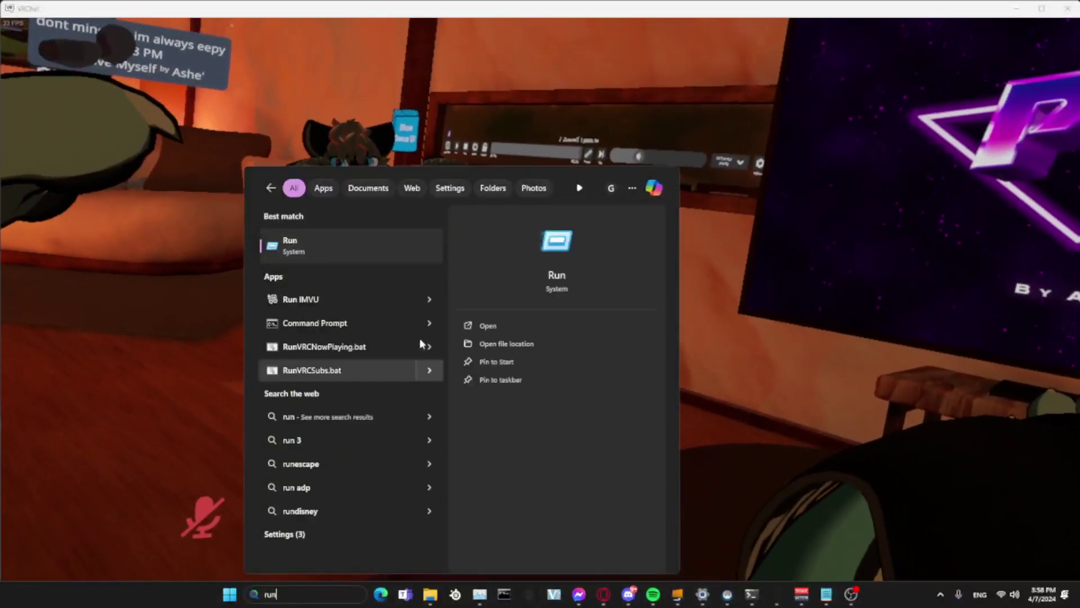
- Launch Run with %appdata% in the Open box and move the dialog to the screen centre
click(382, 244)
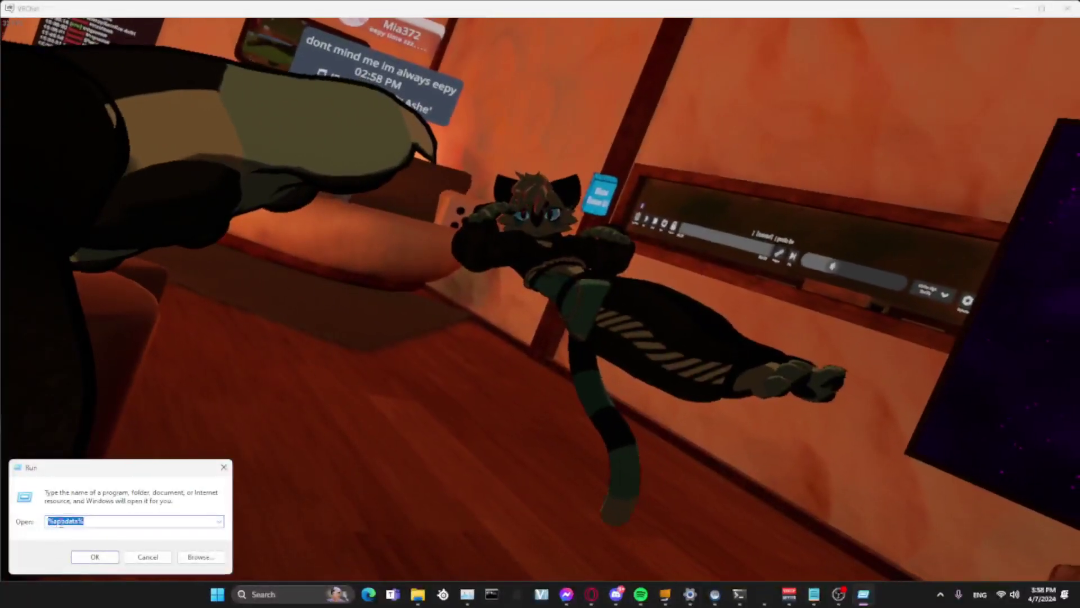
click(51, 521)
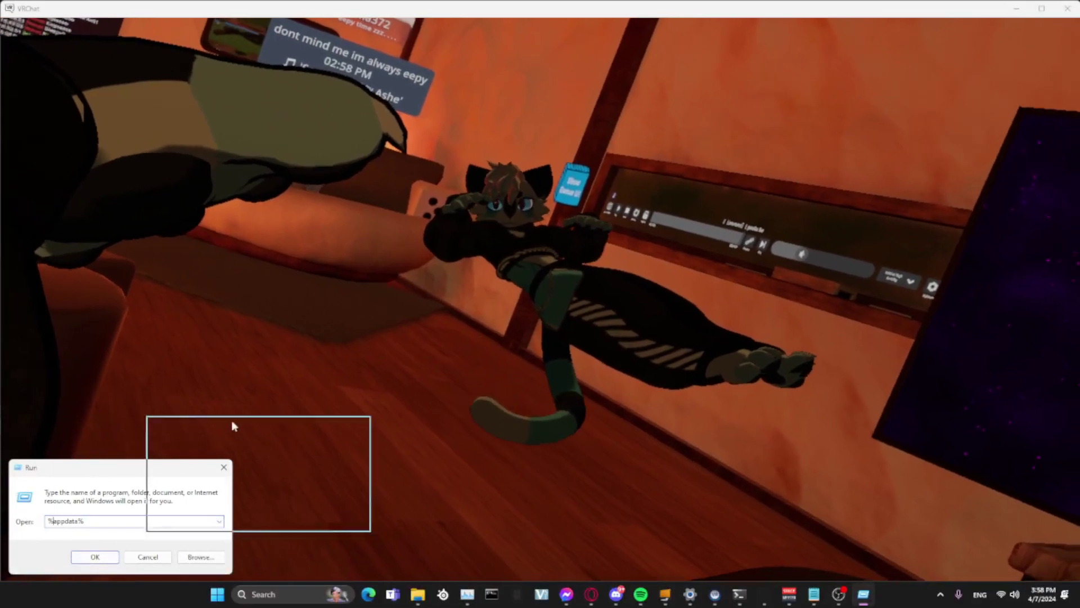
drag(234, 427, 582, 267)
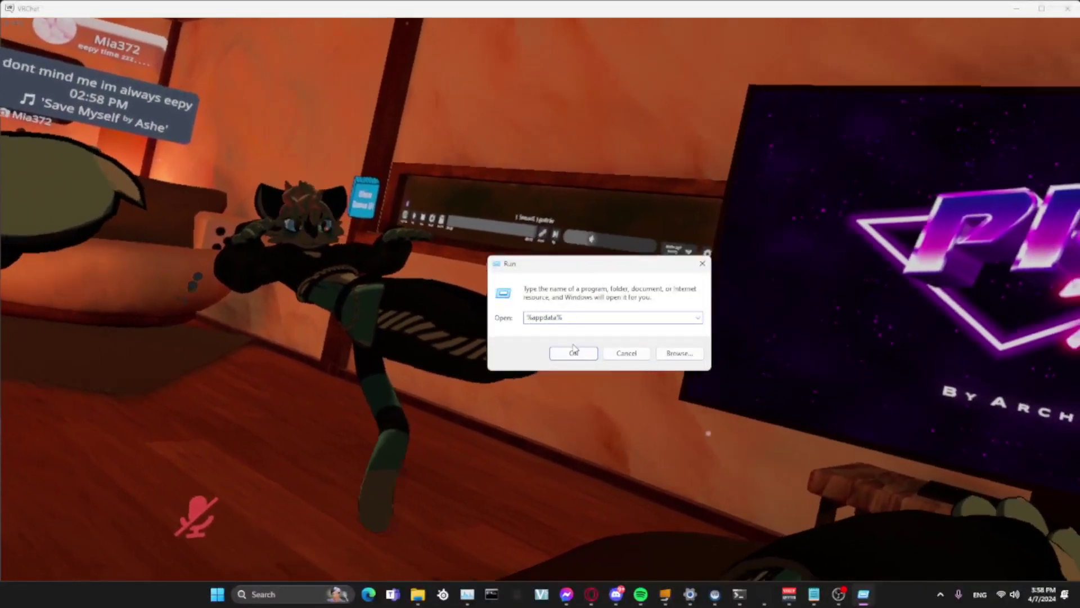
- Open %appdata% in File Explorer and browse to AppData\LocalLow\VRChat\VRChat
click(573, 352)
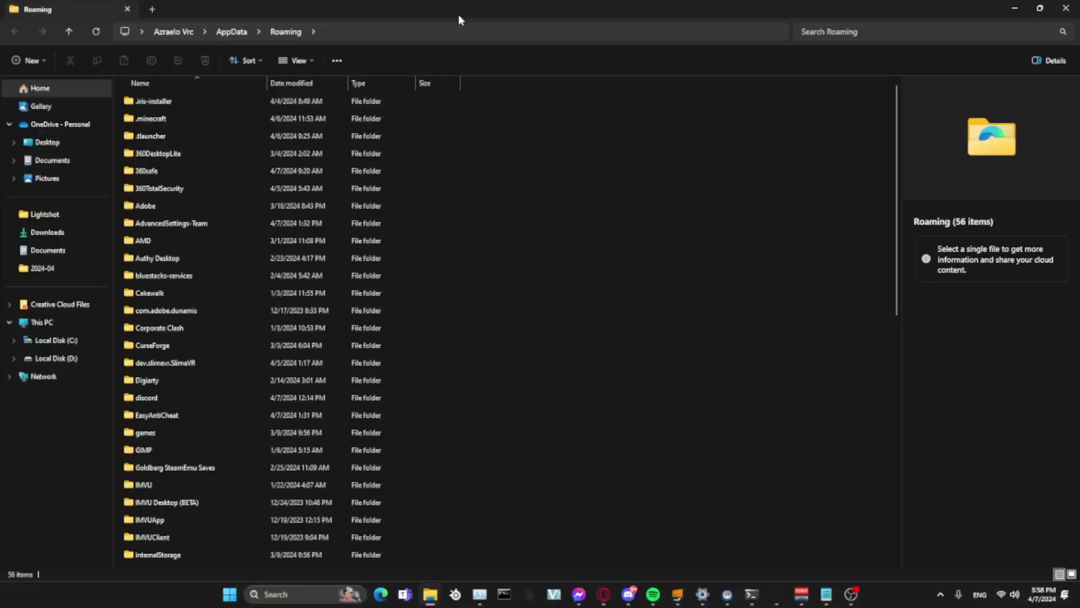
drag(461, 13, 597, 51)
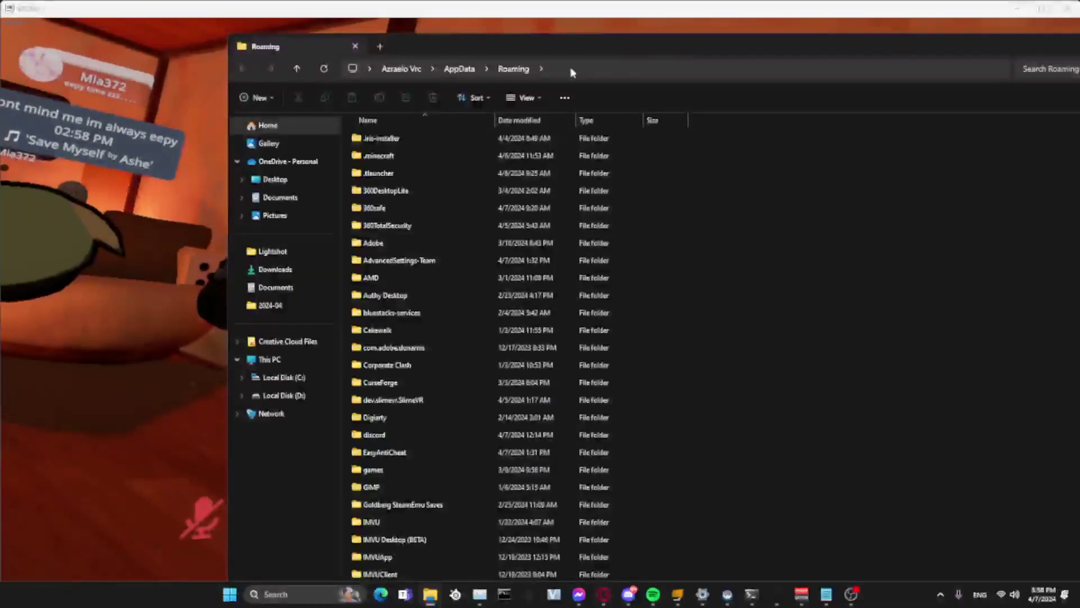
click(460, 69)
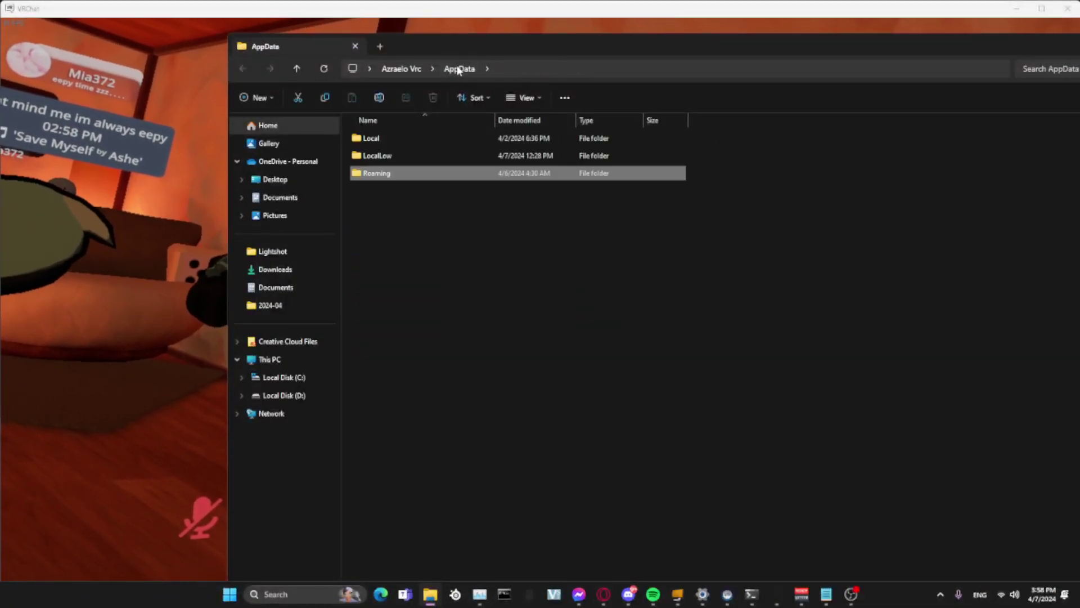
double_click(416, 157)
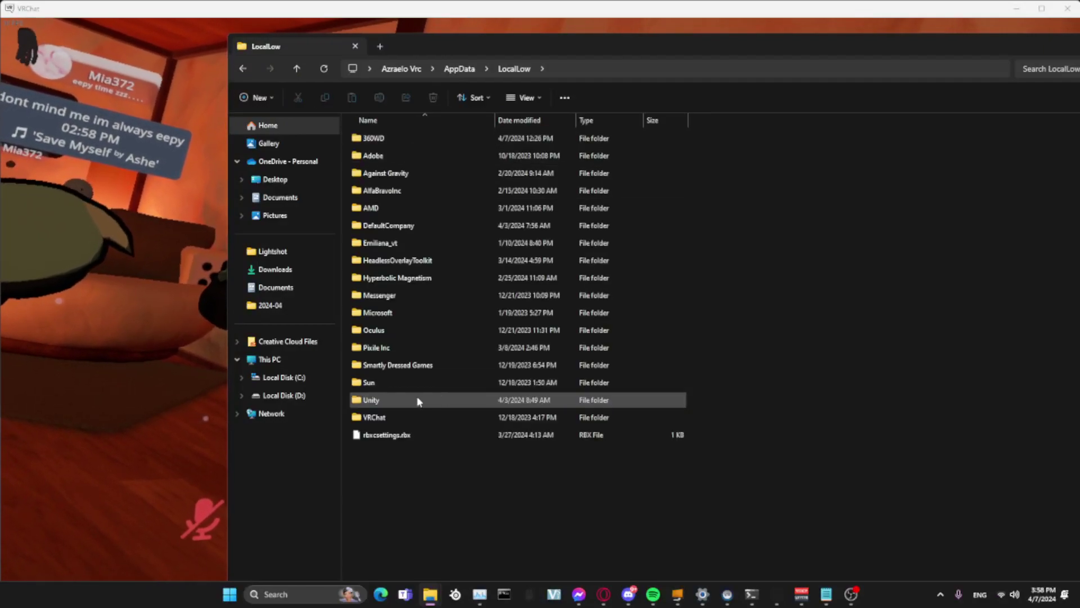
double_click(409, 418)
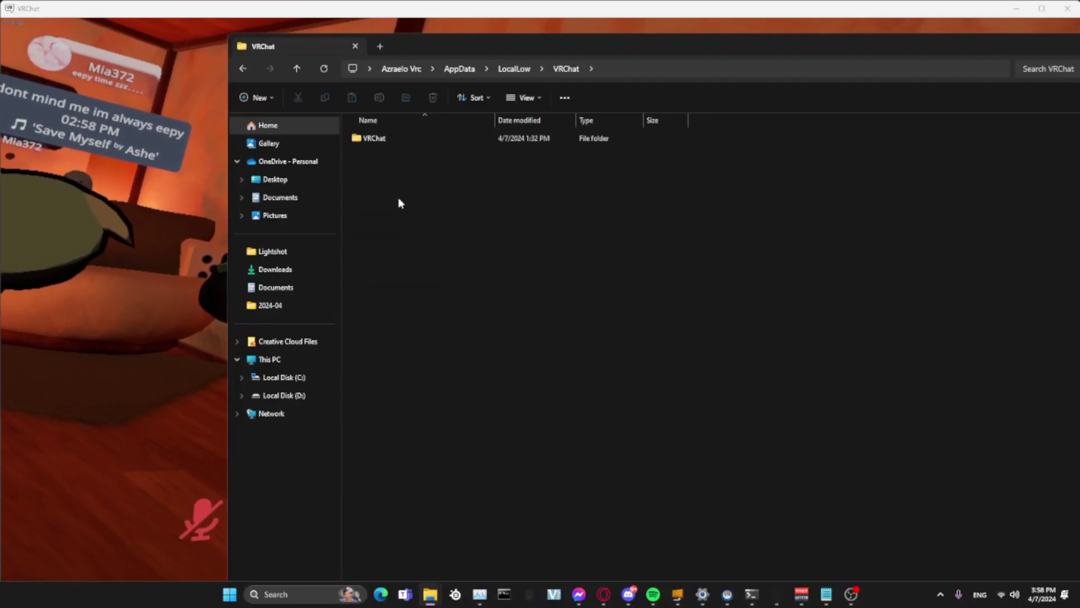
double_click(374, 139)
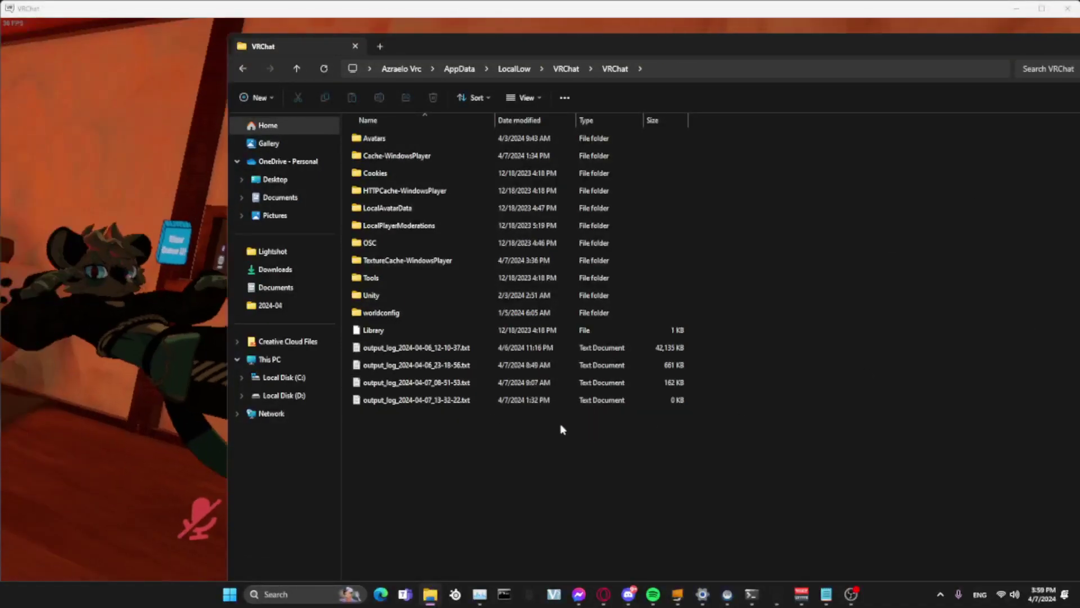
- Open the newest output_log in Notepad, search up for 'idle', then return to OBS Studio
double_click(539, 399)
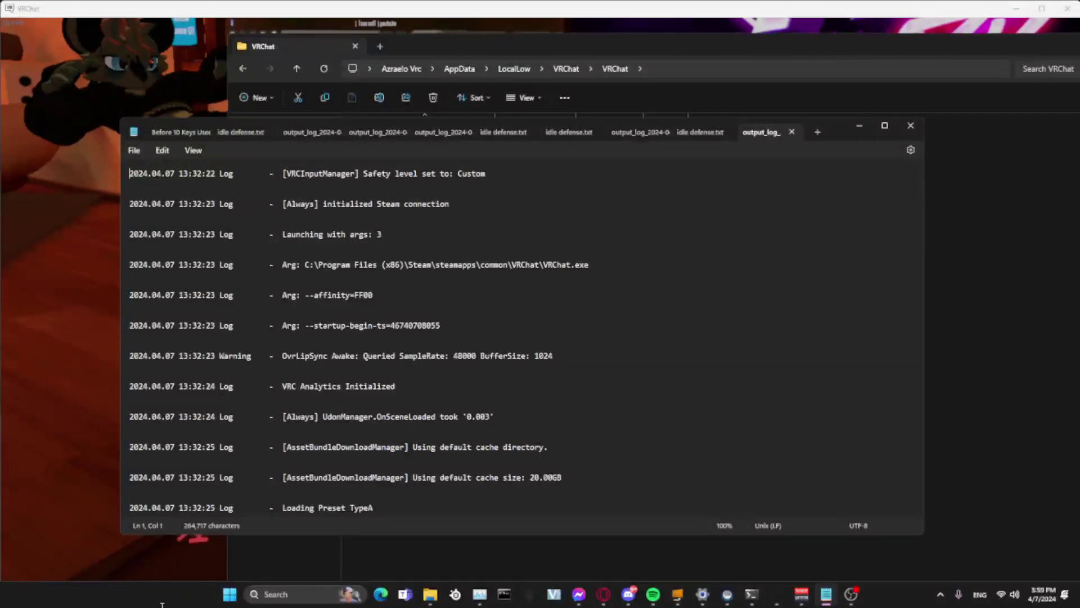
key(ctrl+f)
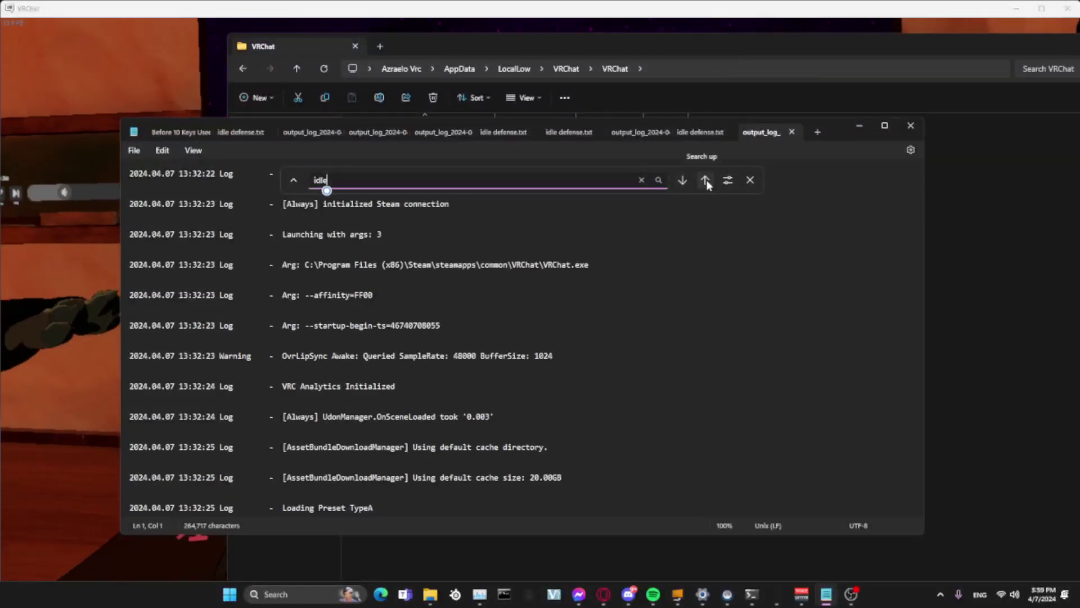
click(706, 180)
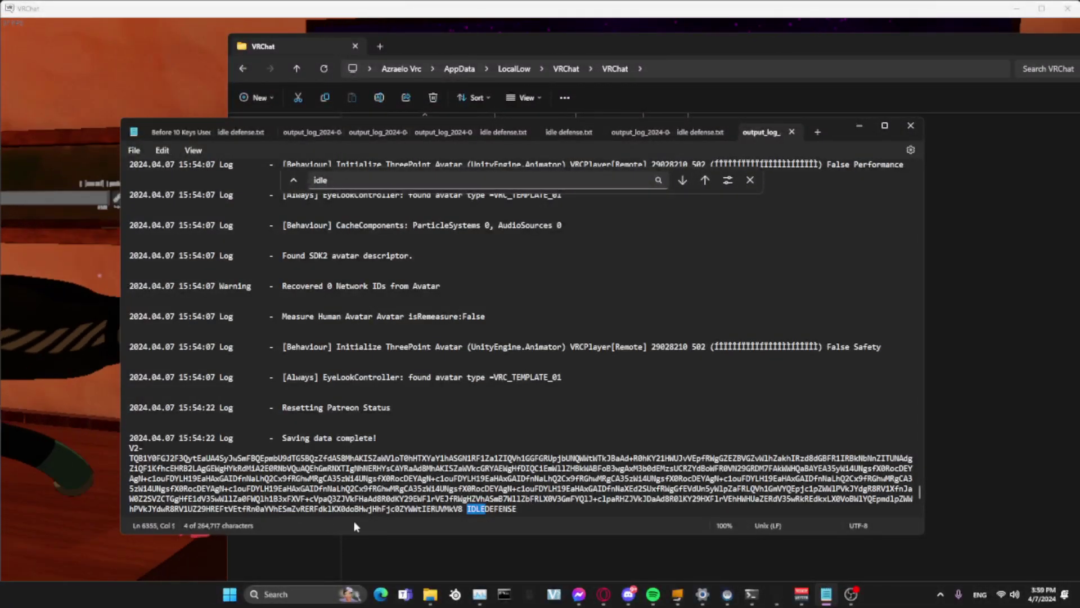
mouse_move(850, 594)
click(850, 527)
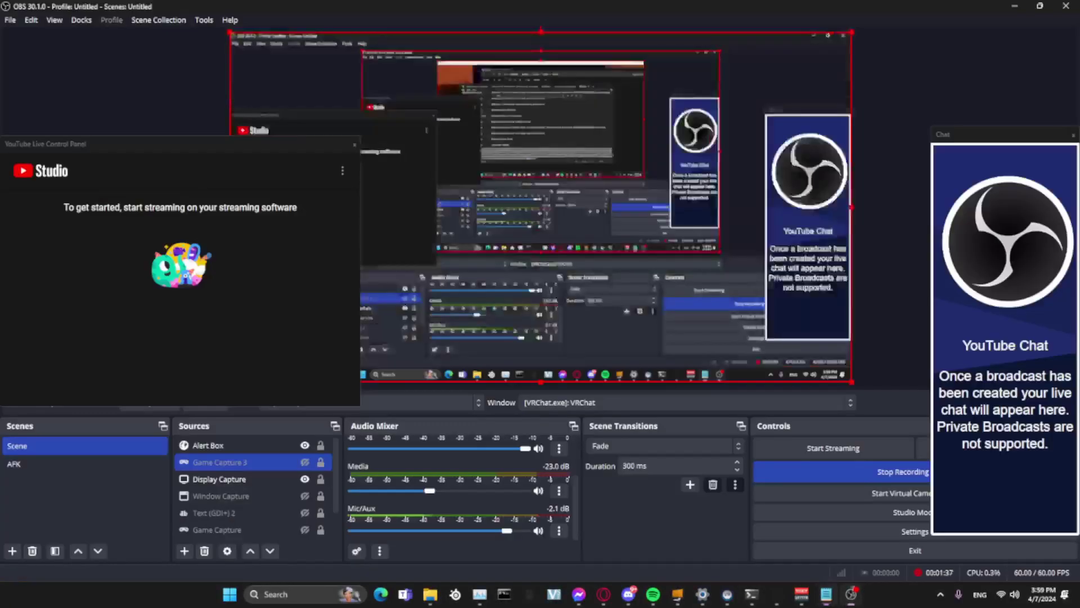